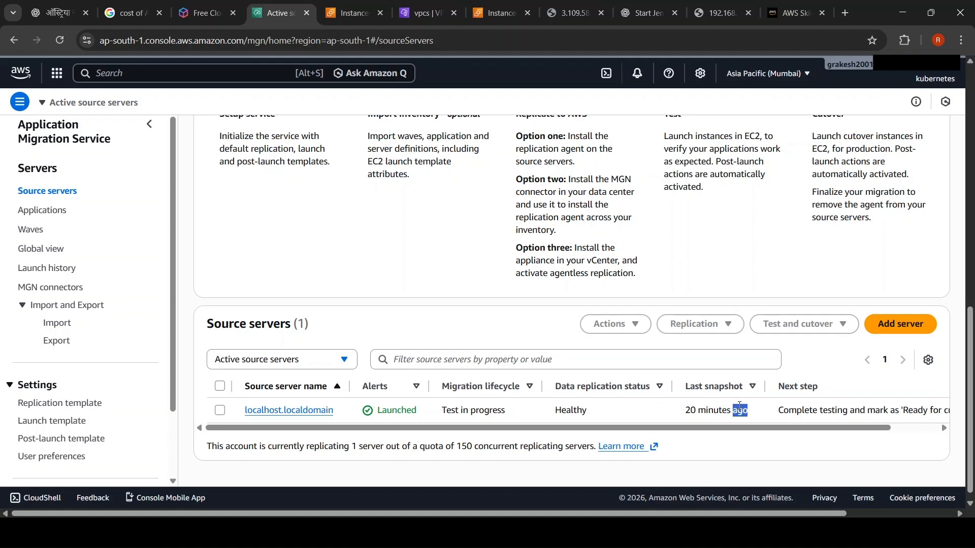
# Step: Mark the localhost.localdomain source server as "Ready for cutover" with termination of its launched test instances enabled
pyautogui.doubleClick(879, 410)
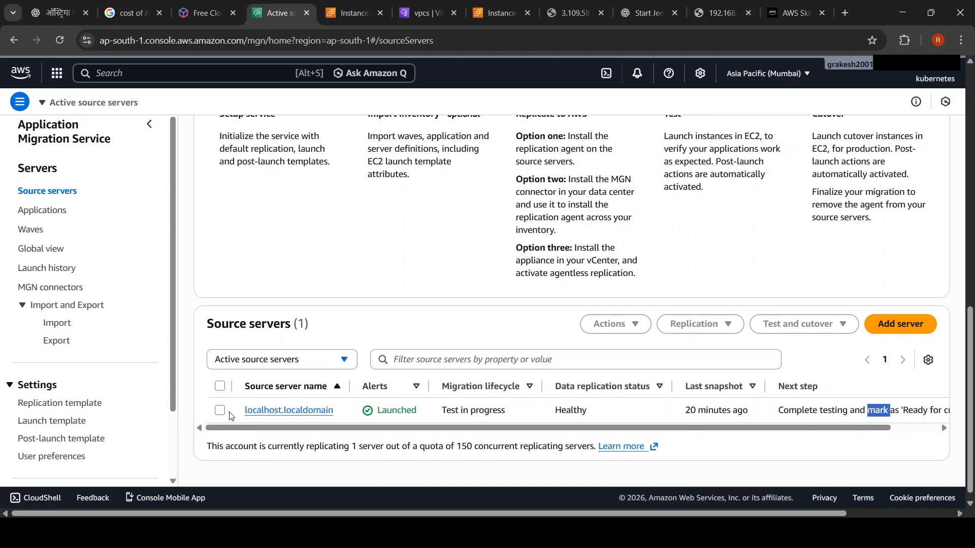
pyautogui.click(224, 414)
pyautogui.click(788, 329)
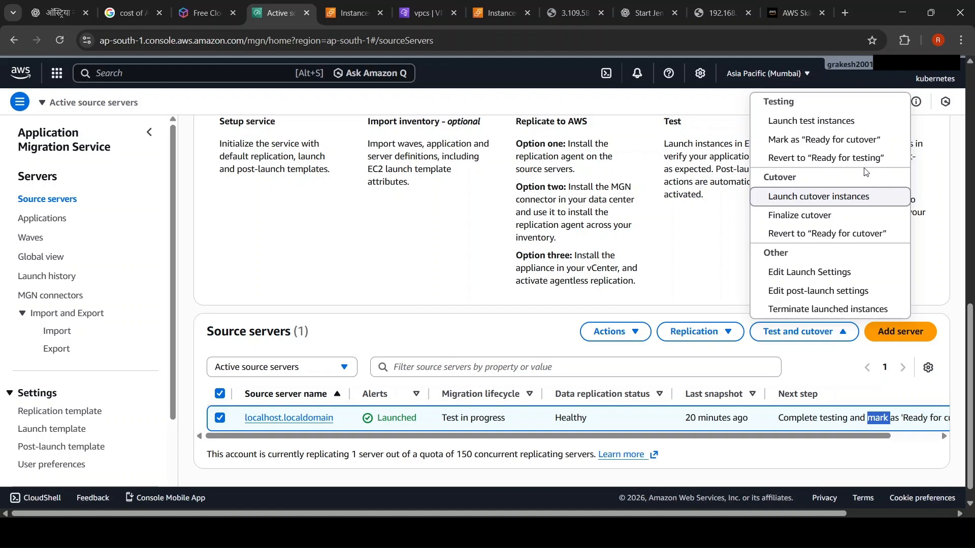
pyautogui.click(832, 141)
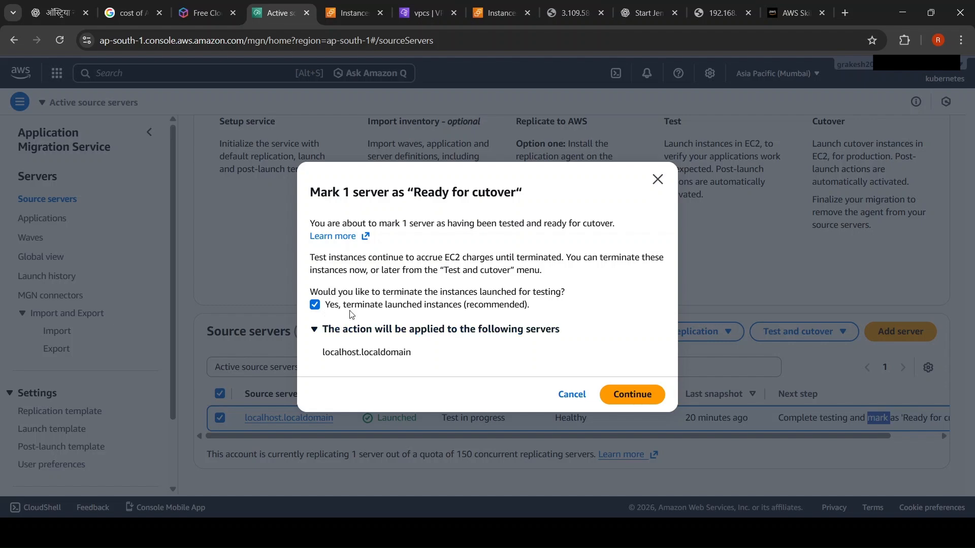
pyautogui.click(631, 395)
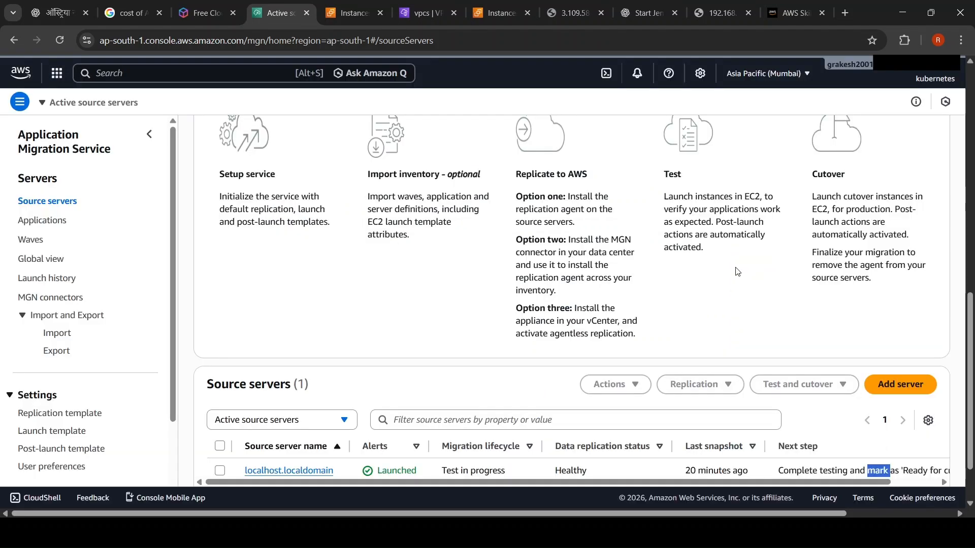
# Step: Open the migration dashboard of the localhost.localdomain source server
pyautogui.scroll(-2, 738, 271)
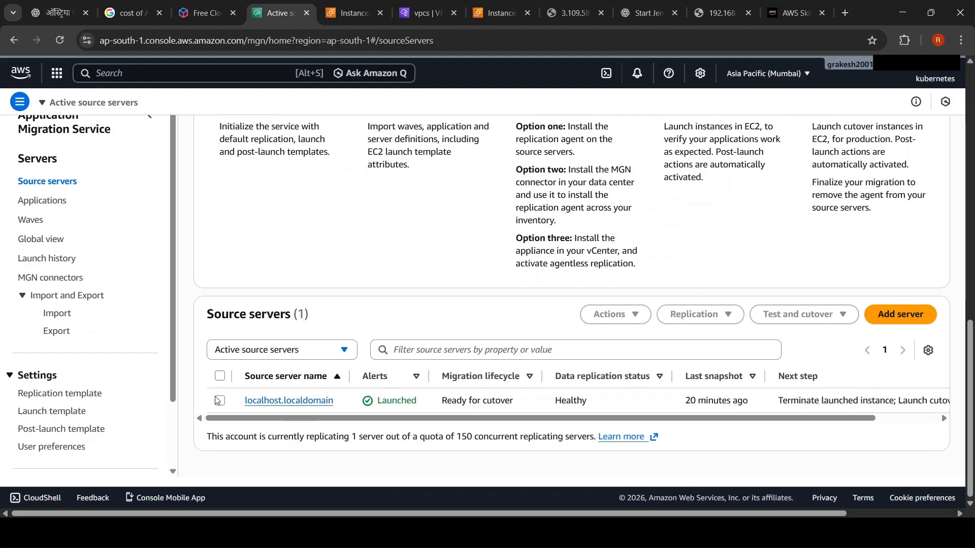
pyautogui.click(285, 403)
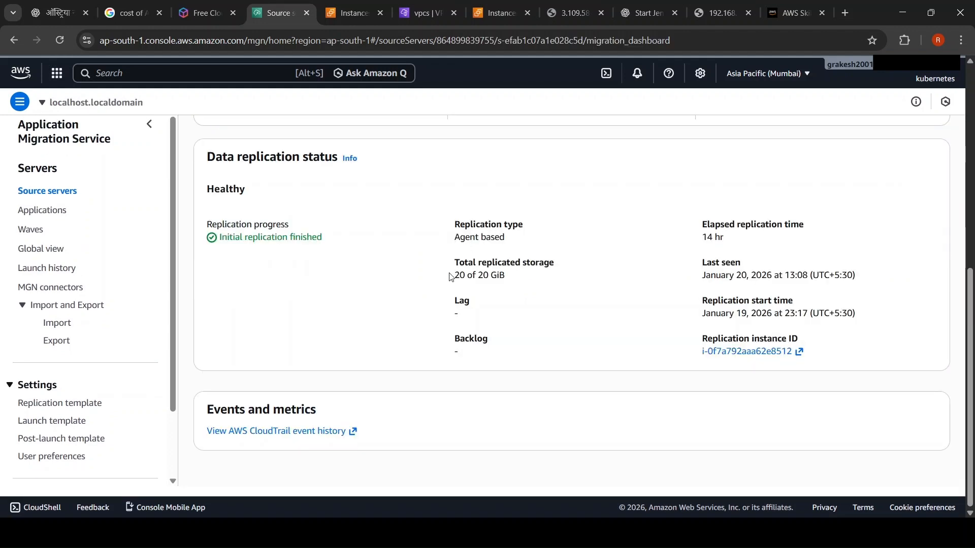
pyautogui.scroll(5, 450, 272)
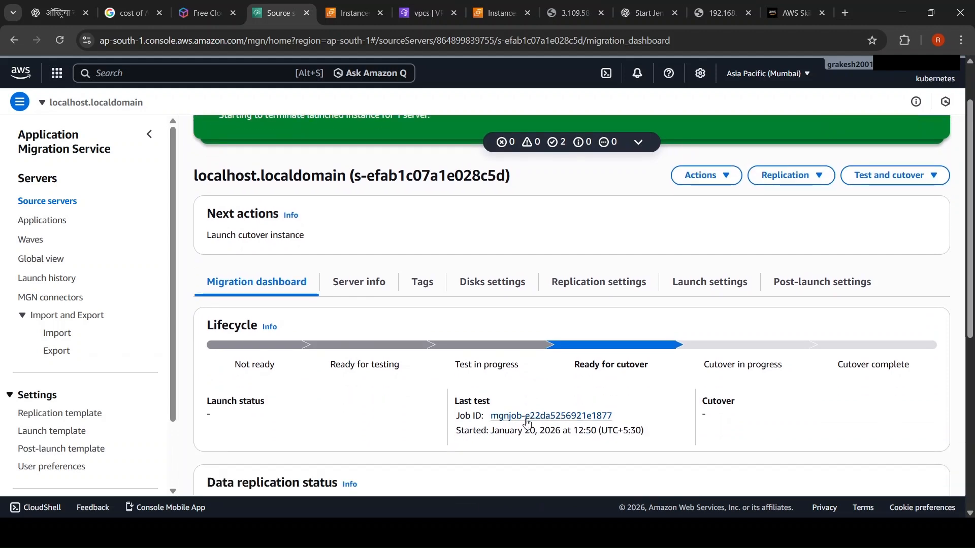
# Step: Examine the job details of the server's last test launch and return to its migration dashboard
pyautogui.click(533, 413)
pyautogui.scroll(-6, 545, 343)
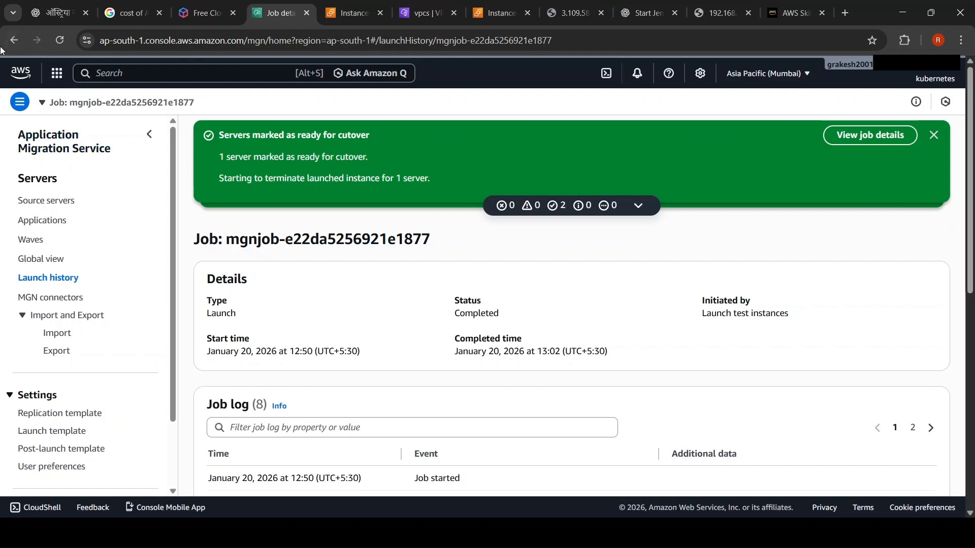
pyautogui.click(17, 41)
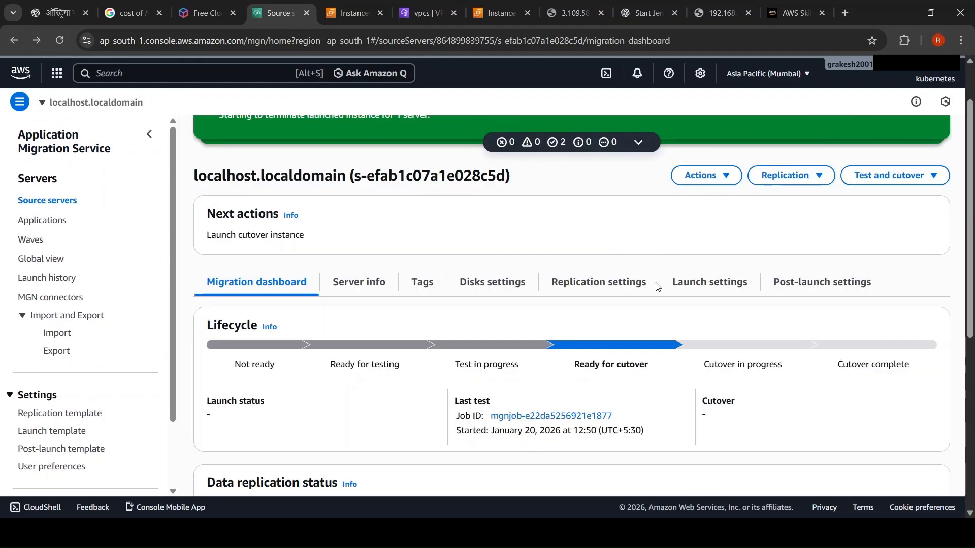
# Step: Dismiss the success notifications and review the server's lifecycle and data replication status
pyautogui.moveTo(970, 207); pyautogui.dragTo(969, 172)
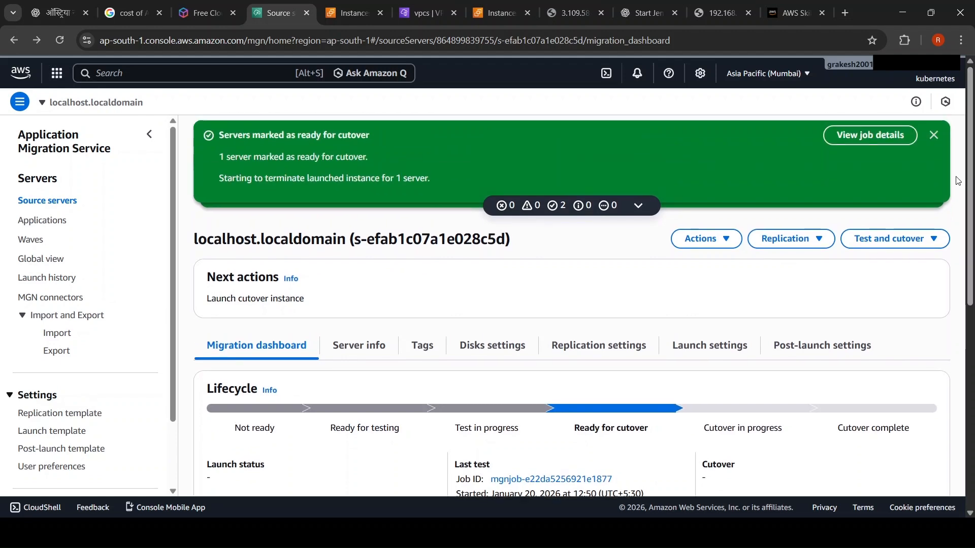
pyautogui.click(933, 136)
pyautogui.click(932, 135)
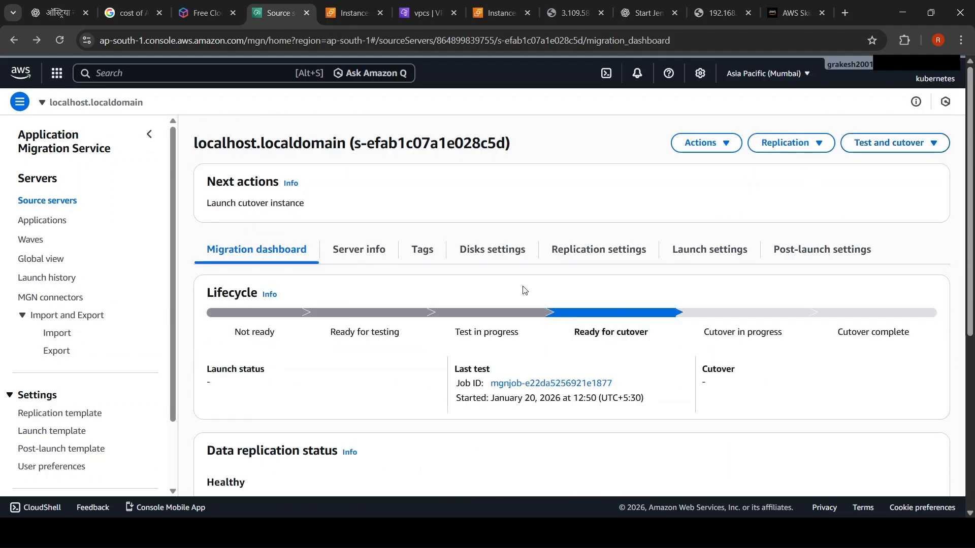
pyautogui.scroll(-5, 524, 290)
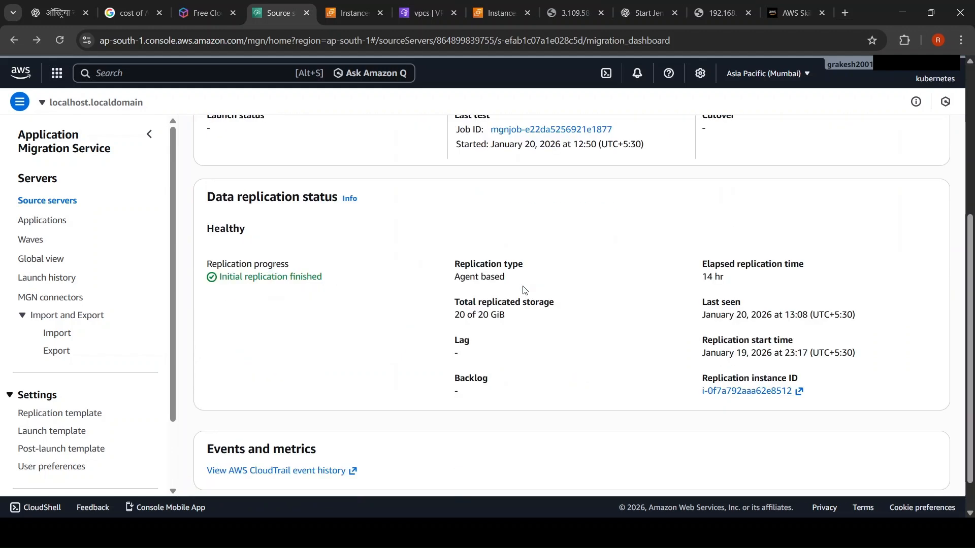
pyautogui.scroll(5, 524, 290)
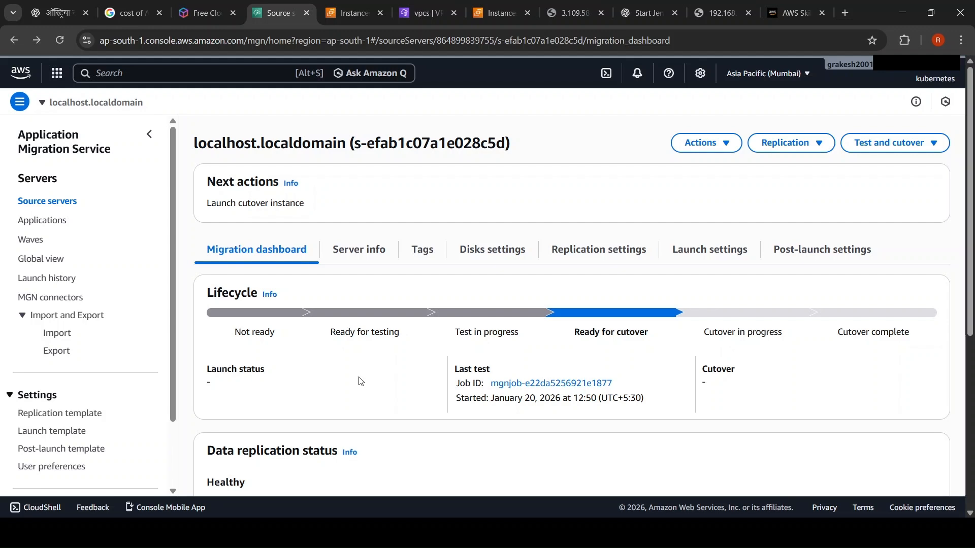
# Step: Refresh the EC2 instance list to check the test instance's state, and return to the source server's dashboard
pyautogui.click(348, 14)
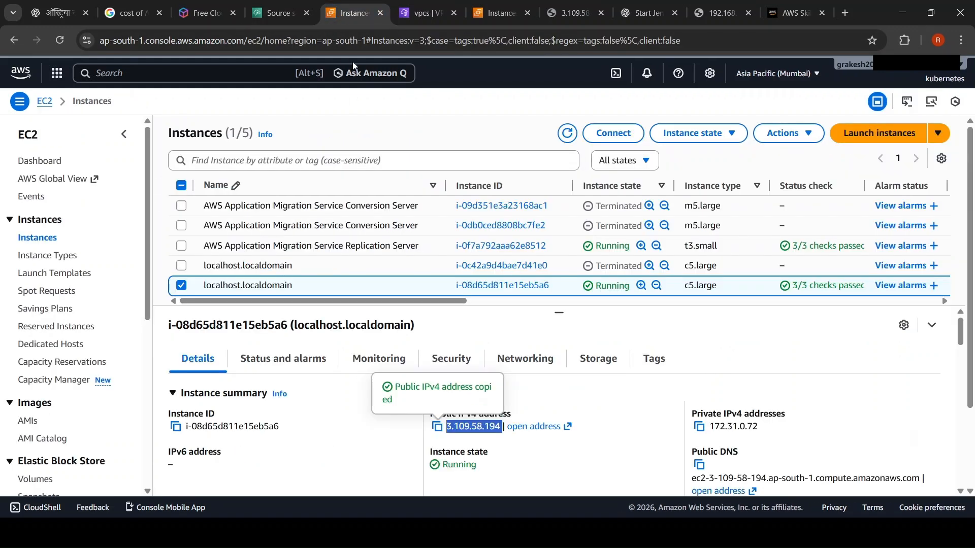
pyautogui.click(567, 133)
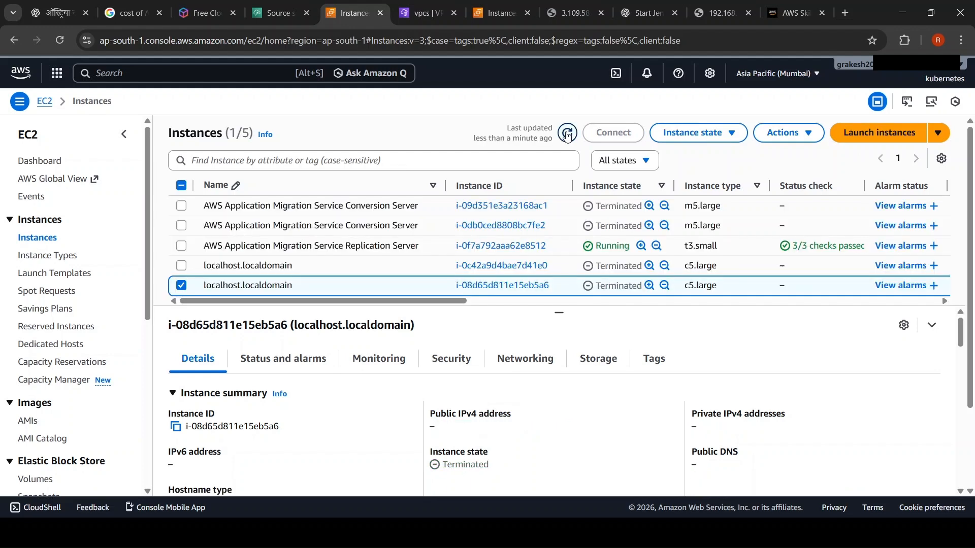
pyautogui.click(567, 134)
pyautogui.click(281, 13)
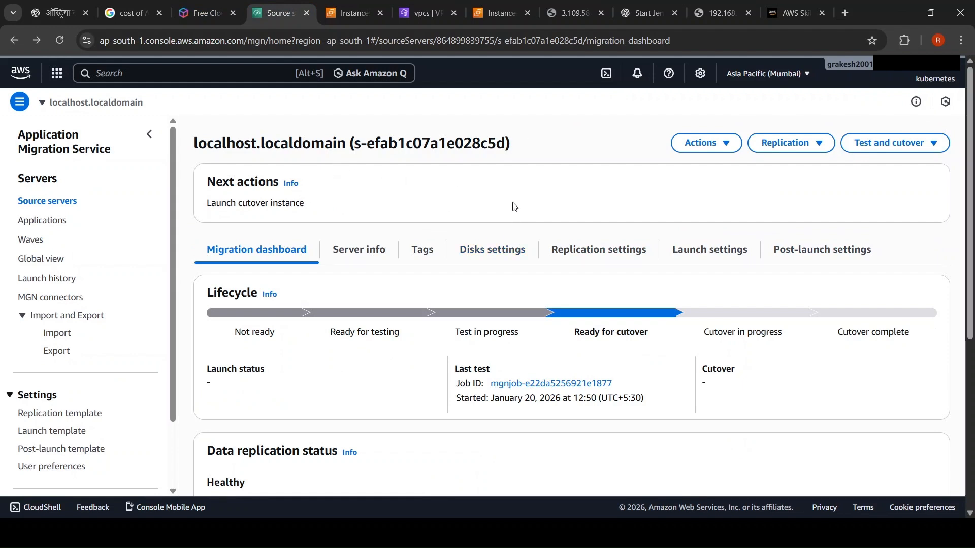
# Step: Launch the cutover instance for the localhost.localdomain source server
pyautogui.tripleClick(634, 337)
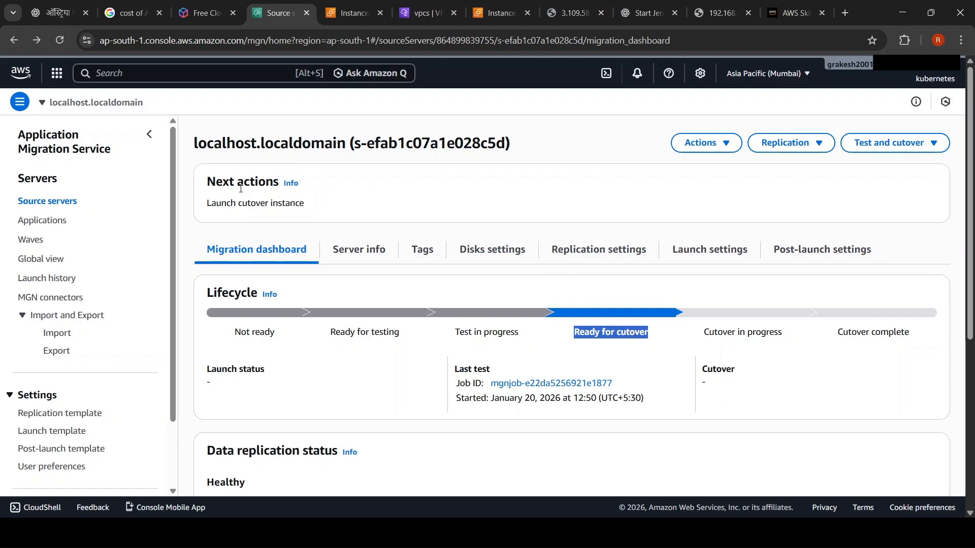
pyautogui.click(789, 144)
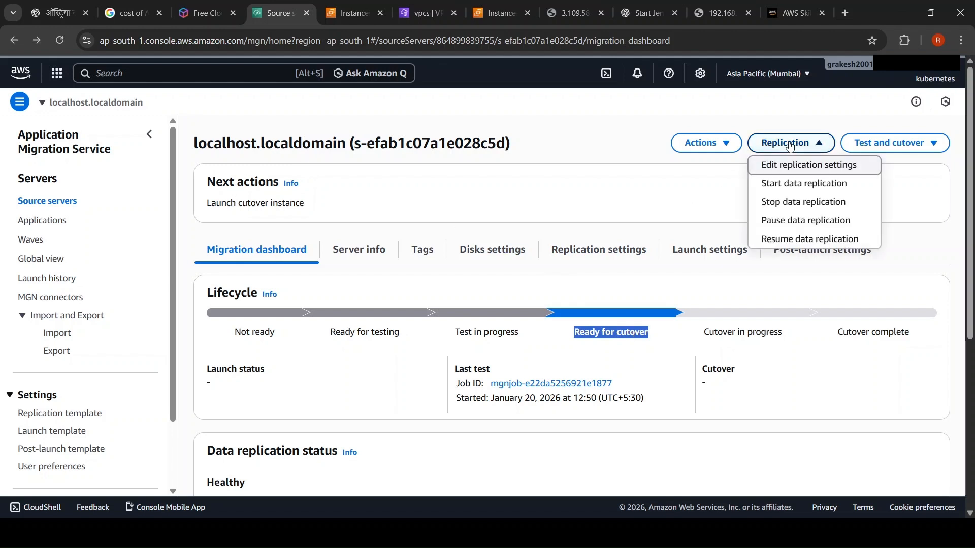
pyautogui.click(899, 140)
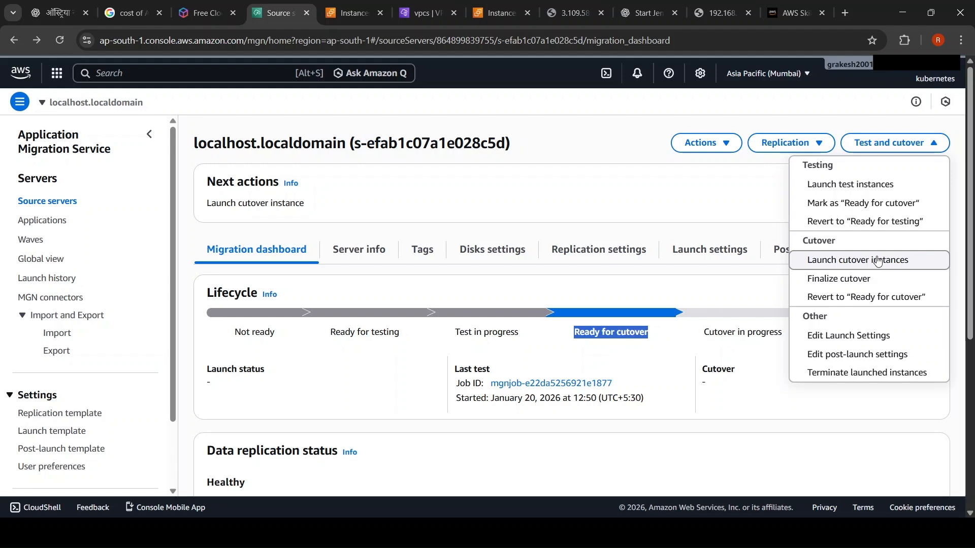
pyautogui.click(878, 261)
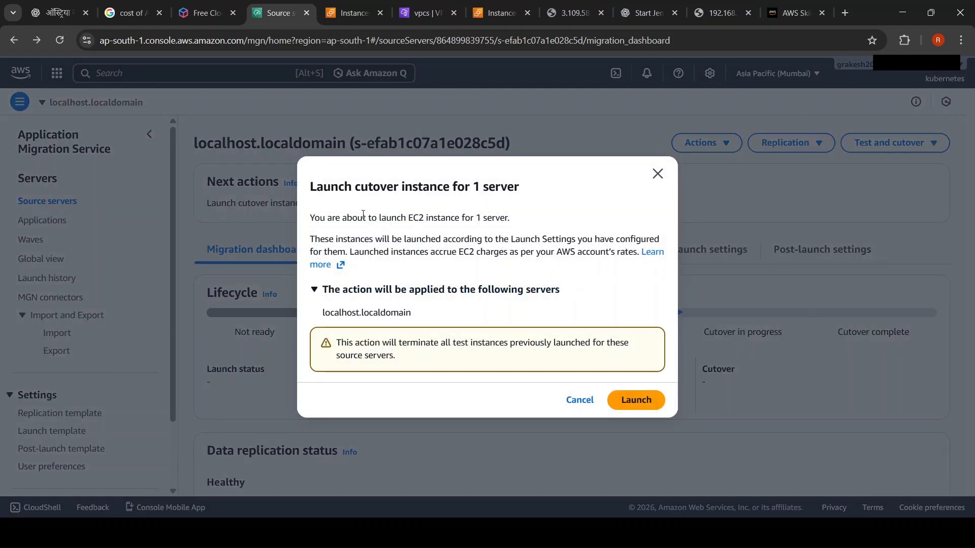
pyautogui.doubleClick(458, 219)
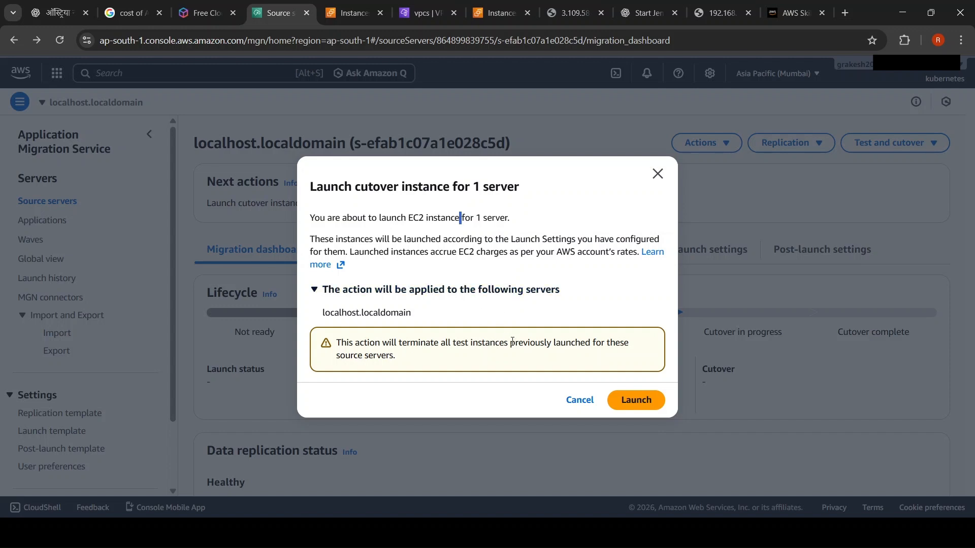
pyautogui.click(643, 405)
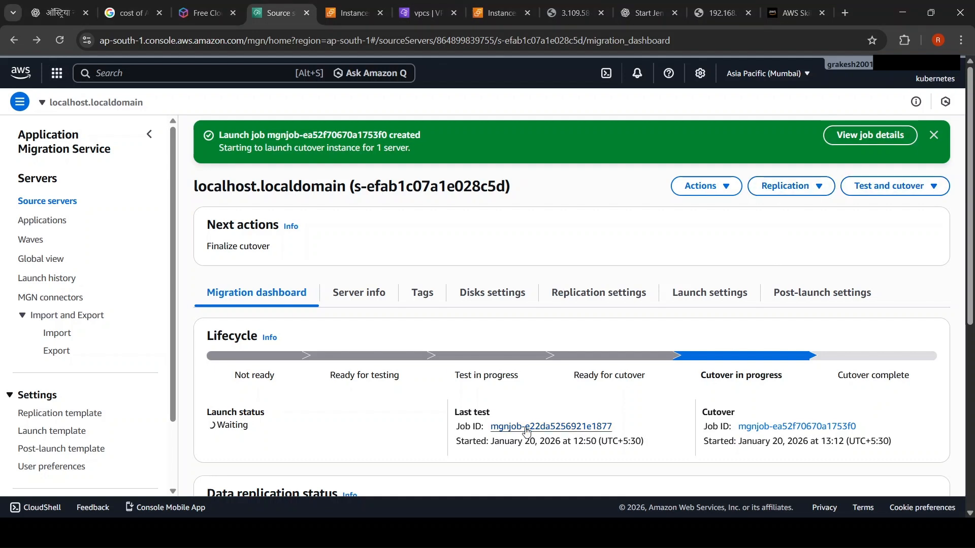
# Step: Open the cutover launch job of the source server and examine its job log
pyautogui.click(550, 426)
pyautogui.click(13, 40)
pyautogui.click(797, 427)
pyautogui.scroll(-4, 632, 357)
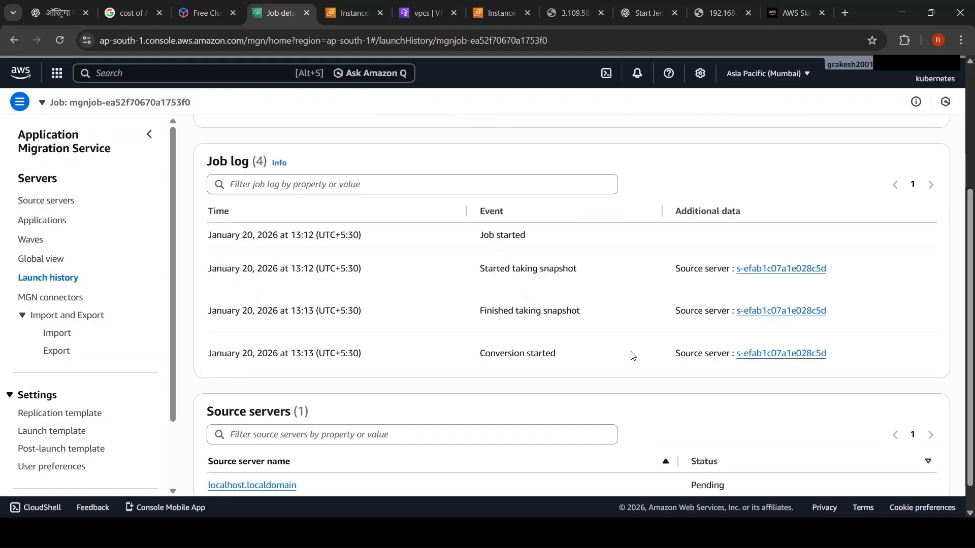
pyautogui.scroll(4, 632, 356)
# Step: Refresh the EC2 instance list to check which instances the cutover job has started
pyautogui.click(344, 17)
pyautogui.click(562, 134)
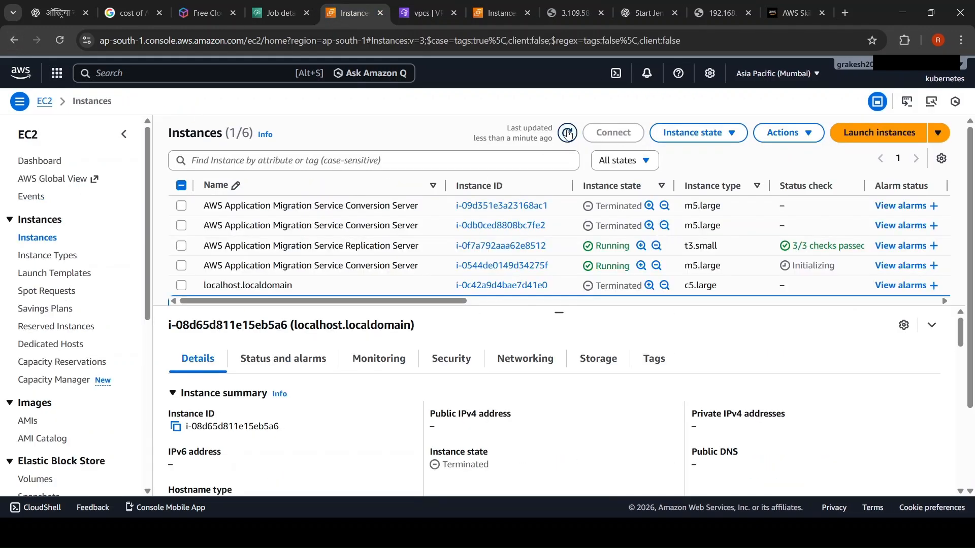
pyautogui.scroll(2, 613, 252)
# Step: Try to filter the instance list with != "Terminated" and clear that filter
pyautogui.click(487, 160)
pyautogui.click(615, 160)
pyautogui.click(356, 160)
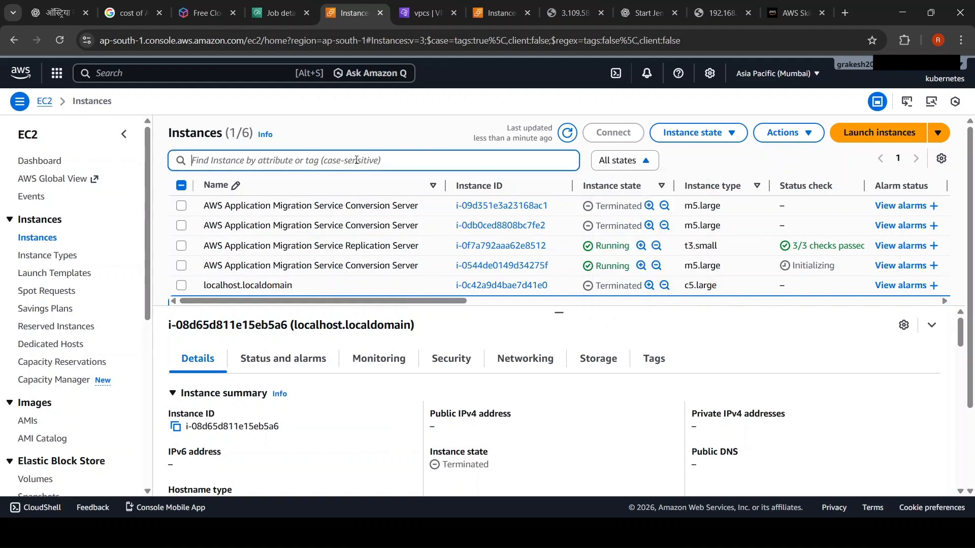
pyautogui.write('!: ')
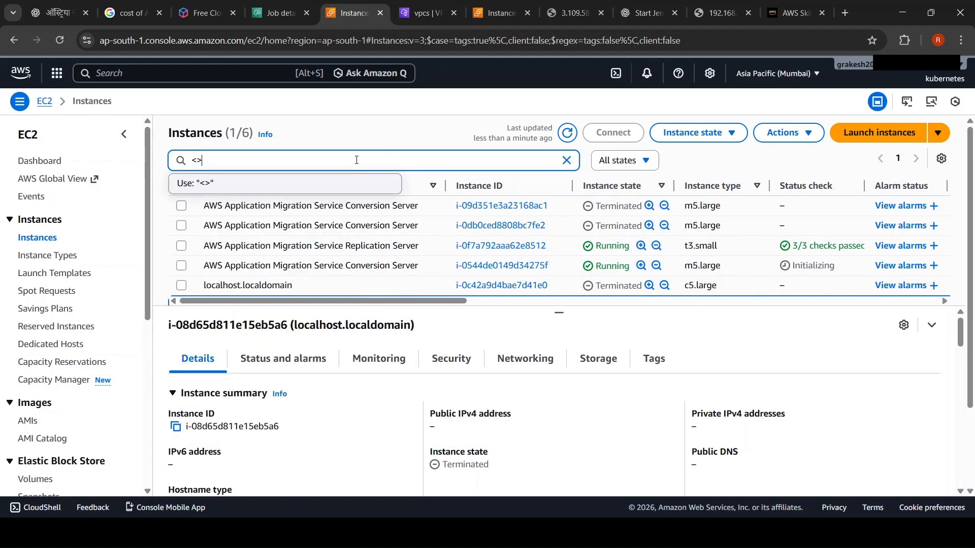
pyautogui.write('= "Terminated"')
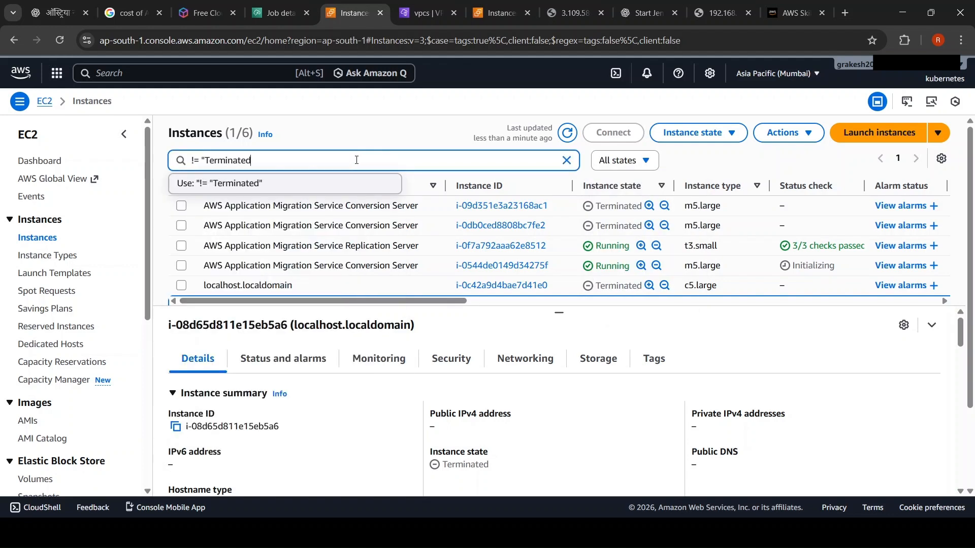
pyautogui.press('Return')
pyautogui.click(341, 183)
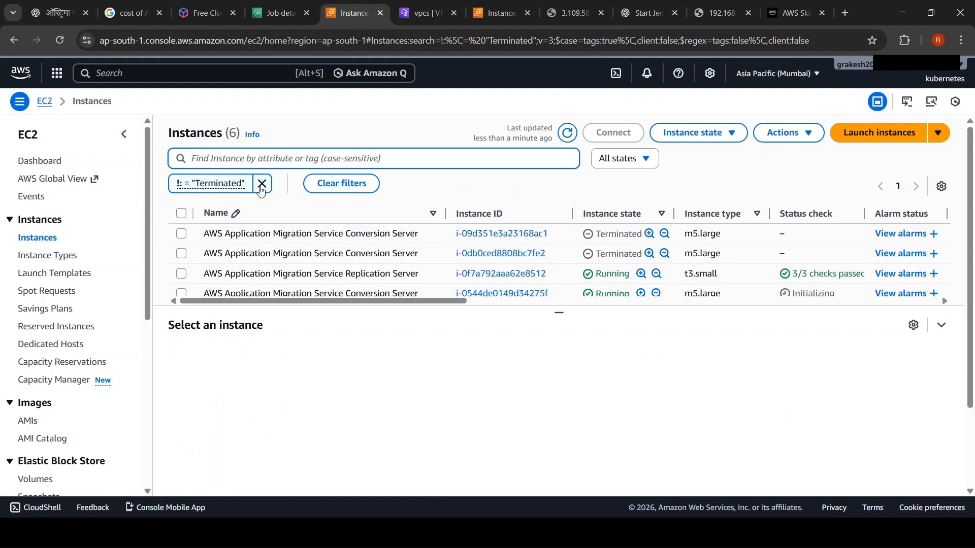
# Step: Enlarge the instance list, limit it to Running instances and refresh it to look for the cutover instance
pyautogui.click(567, 133)
pyautogui.scroll(-1, 520, 264)
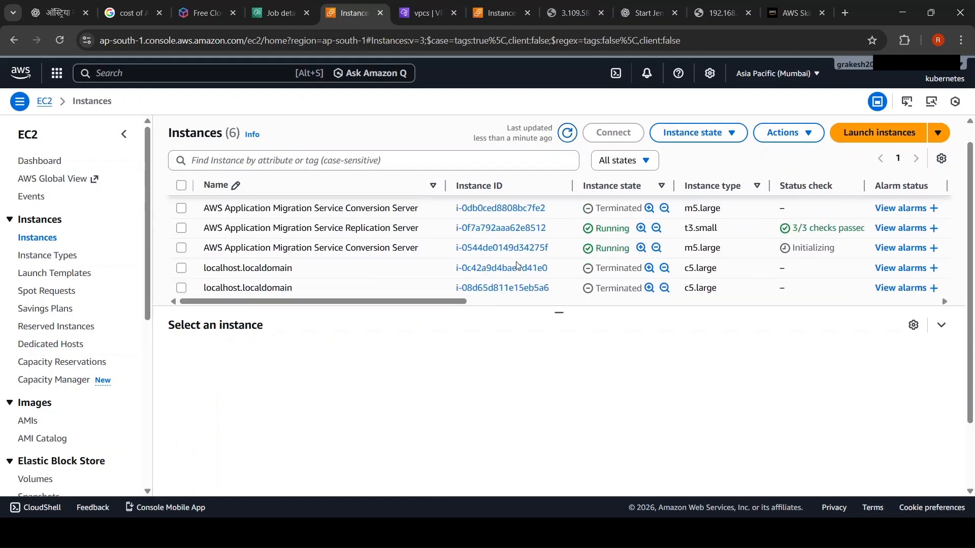
pyautogui.scroll(1, 518, 267)
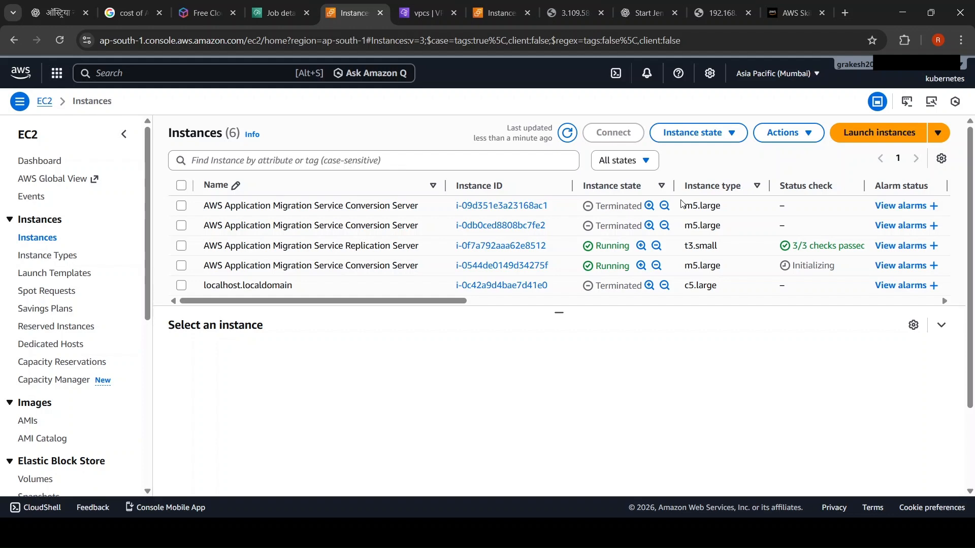
pyautogui.scroll(-3, 620, 248)
pyautogui.moveTo(568, 315); pyautogui.dragTo(566, 457)
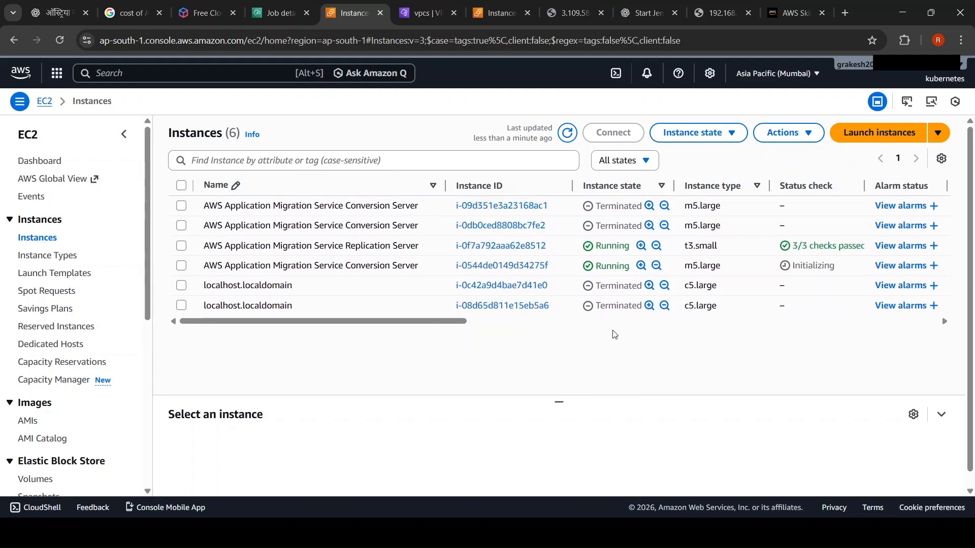
pyautogui.click(568, 134)
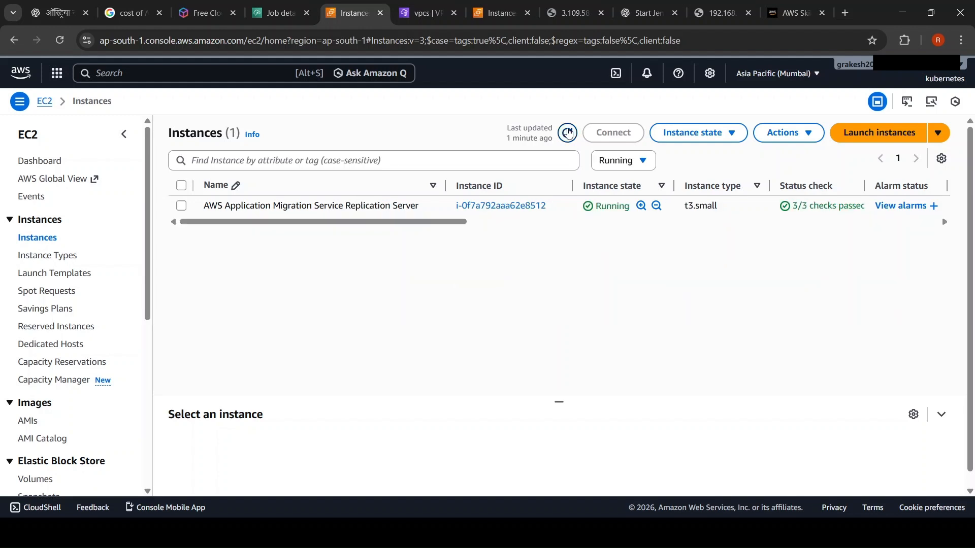
pyautogui.click(568, 133)
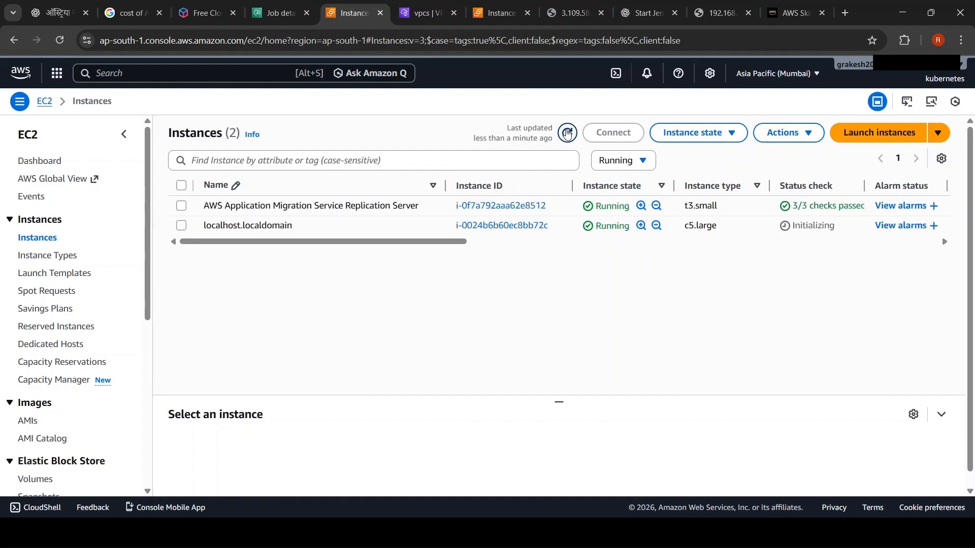
# Step: Select the running localhost.localdomain instance, enlarge its details area and show its networking information
pyautogui.click(181, 225)
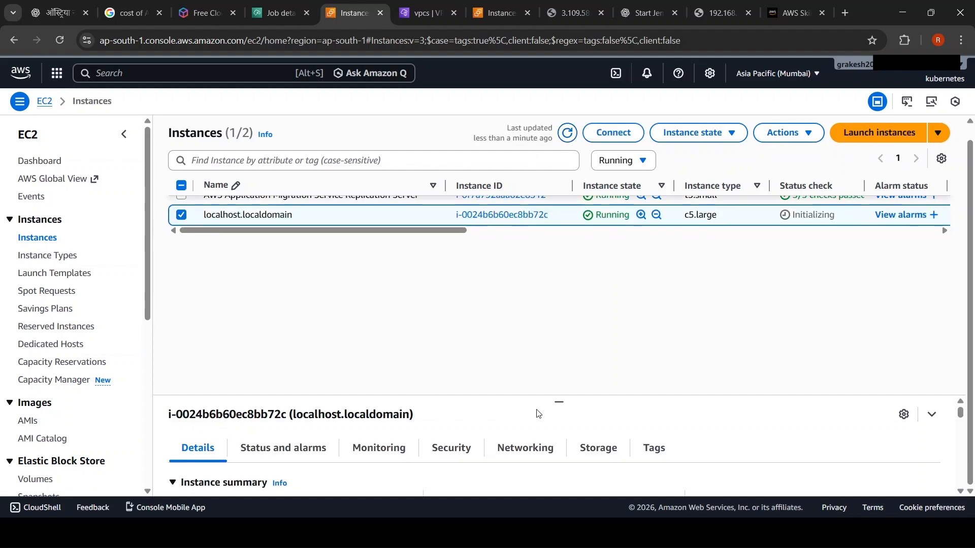
pyautogui.moveTo(560, 402); pyautogui.dragTo(565, 246)
pyautogui.click(523, 335)
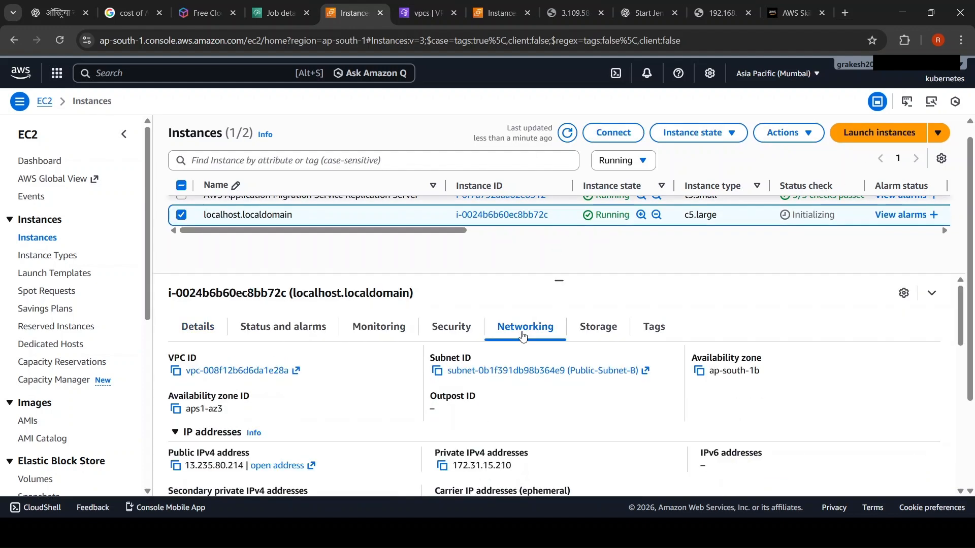
# Step: Show the details of the selected localhost.localdomain instance and refresh the instance list to update its status check
pyautogui.click(188, 335)
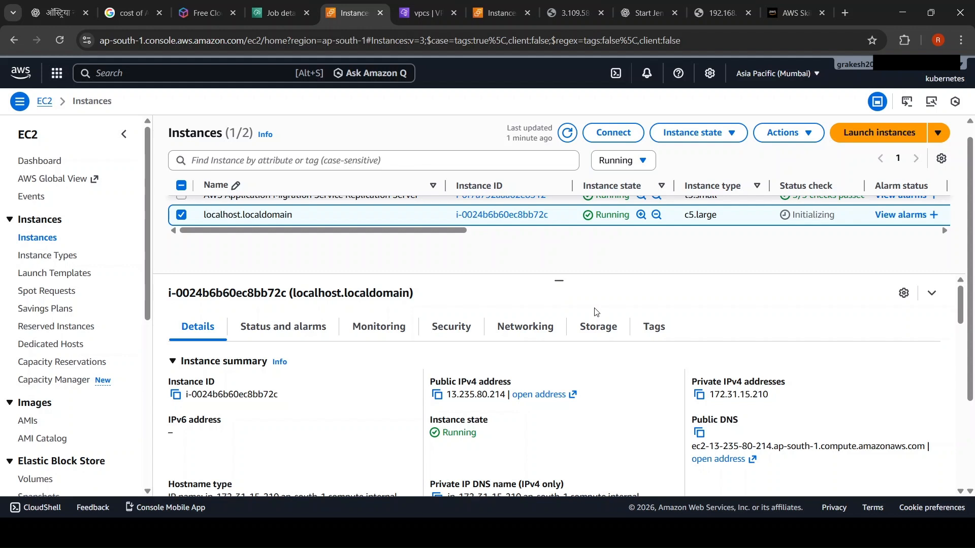
pyautogui.click(569, 134)
# Step: Review the cutover job's log in Application Migration Service, from the snapshot and conversion events to the instance launch
pyautogui.hotkey('ctrl', 'shift', 'Tab')
pyautogui.scroll(-5, 583, 395)
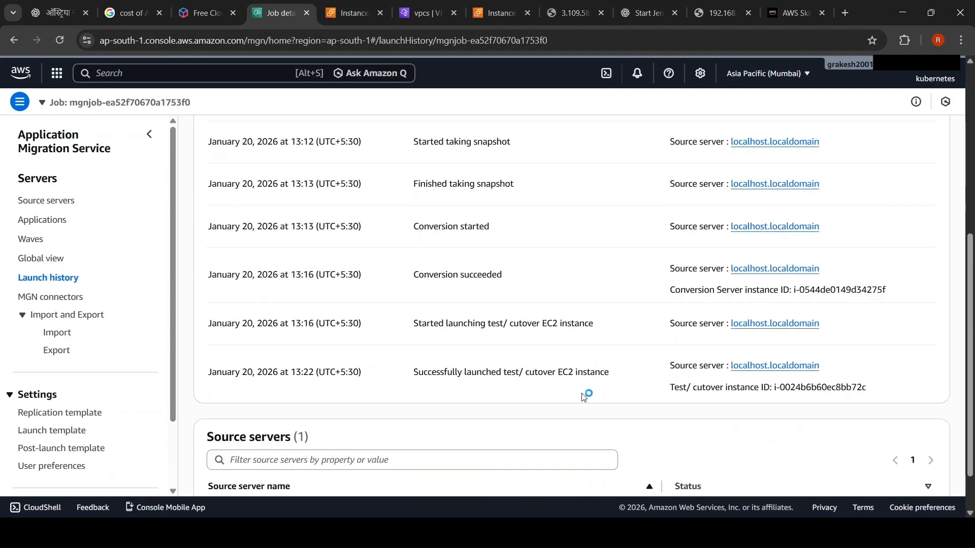
pyautogui.scroll(5, 587, 394)
pyautogui.scroll(-4, 584, 397)
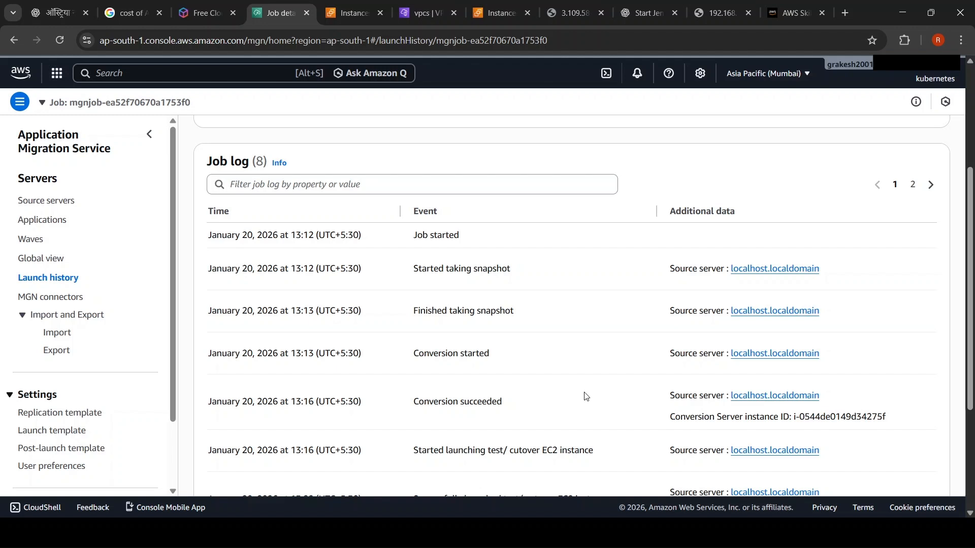
pyautogui.scroll(-1, 586, 393)
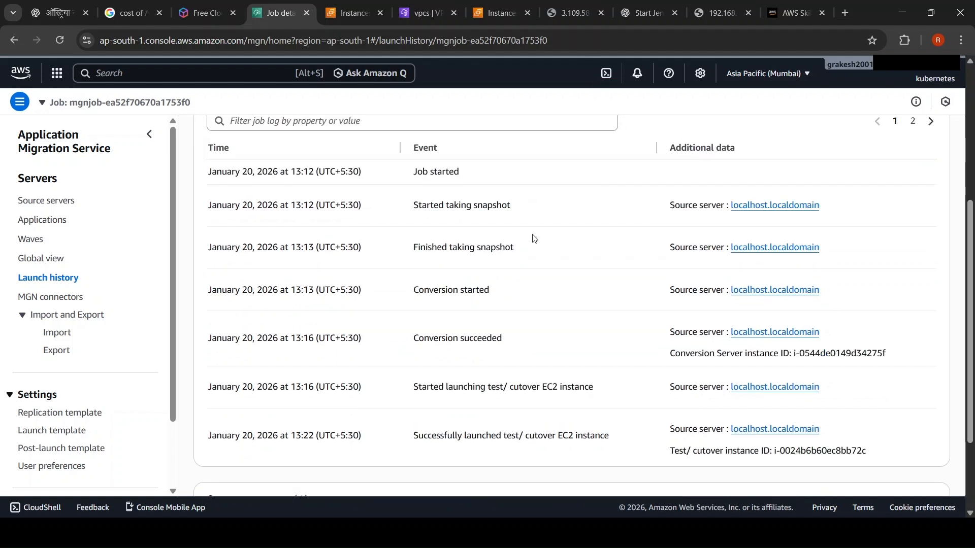
pyautogui.tripleClick(456, 249)
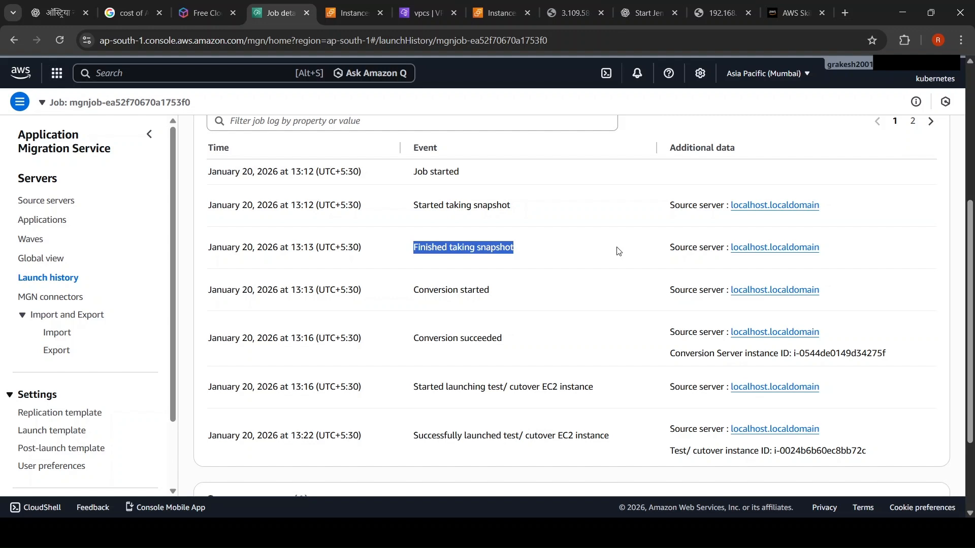
# Step: Switch to the PuTTY session for 13.235.80.214 and log in as promotheus with the account password
pyautogui.hotkey('alt', 'Tab')
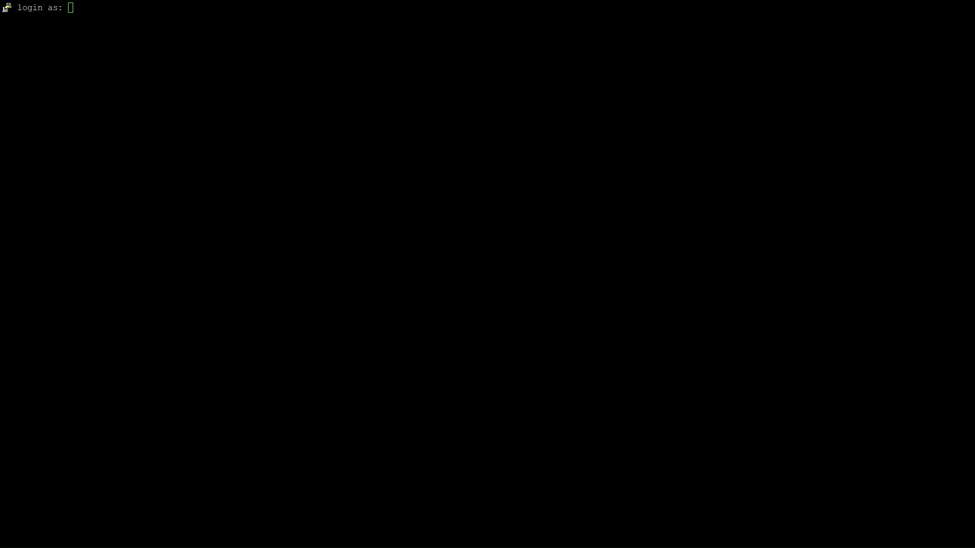
pyautogui.click(411, 364)
pyautogui.write('promotheus')
pyautogui.press('Return')
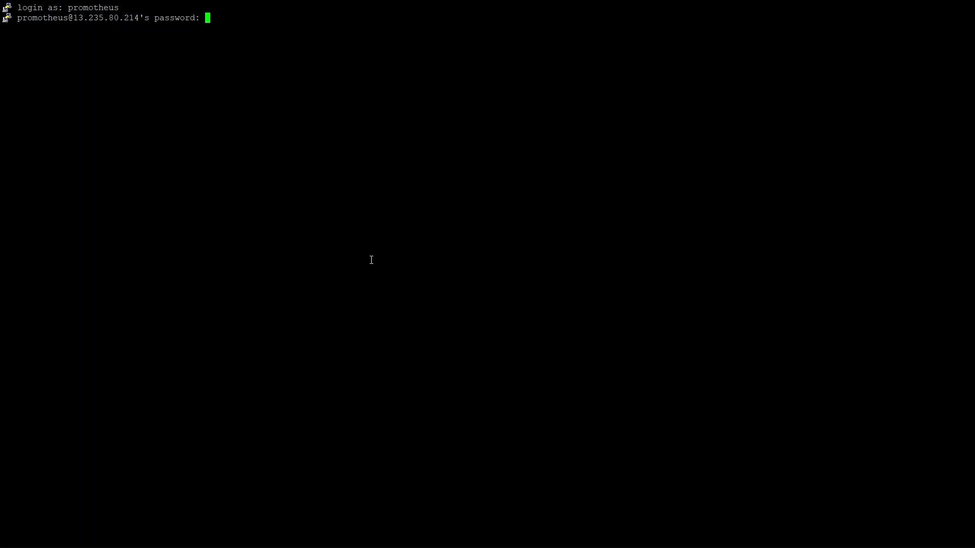
pyautogui.press('Return')
pyautogui.press('Return')
pyautogui.press('Return')
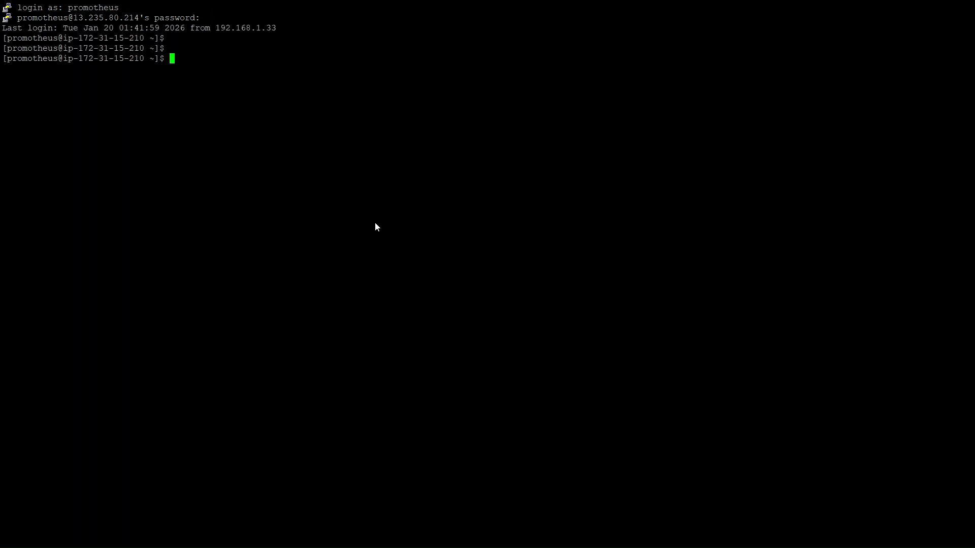
pyautogui.hotkey('alt', 'Tab')
pyautogui.click(563, 390)
pyautogui.press('Return')
pyautogui.press('Return')
pyautogui.press('Return')
pyautogui.press('Return')
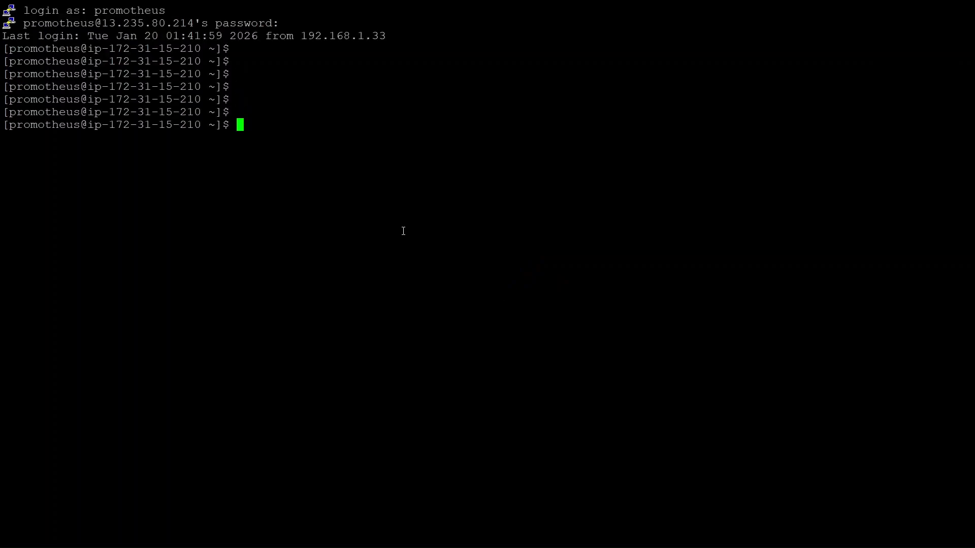
# Step: Check the migrated server for running node processes with ps -ef|grep -i node
pyautogui.write('ps -ef|grep -i noe')
pyautogui.press('Return')
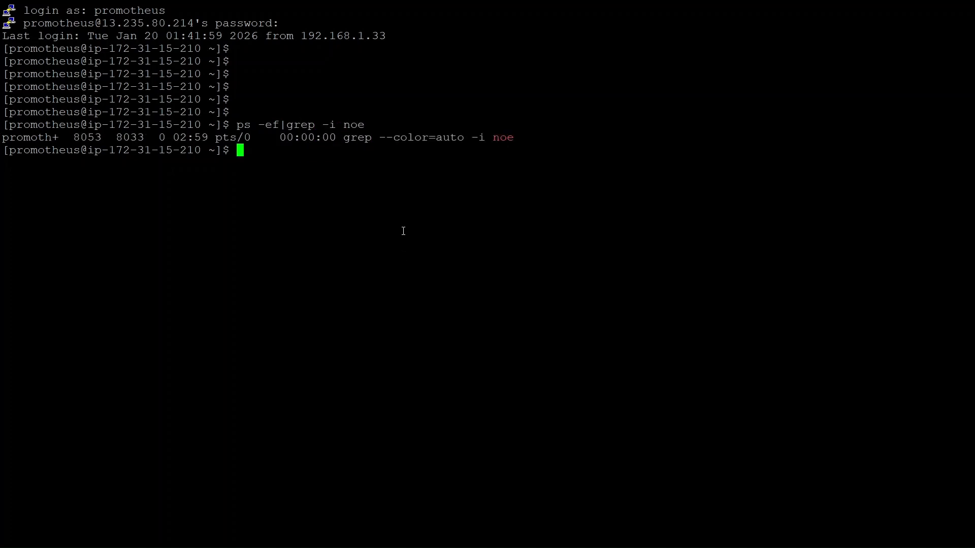
pyautogui.press('Up')
pyautogui.press('BackSpace')
pyautogui.write('de')
pyautogui.press('Return')
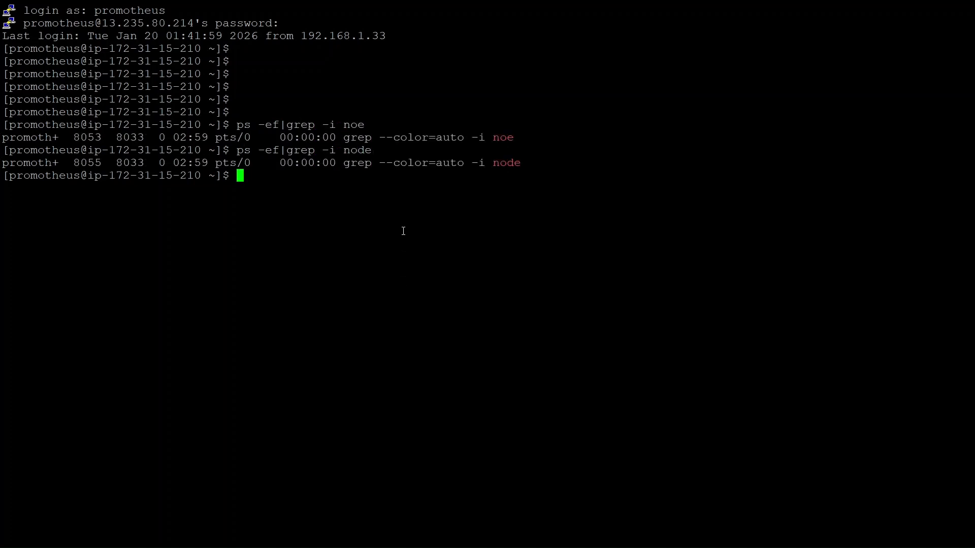
# Step: Go to the home directory and list its files in long format, sorted by time in reverse, with ls -lrt
pyautogui.press('Return')
pyautogui.write('cd')
pyautogui.press('Return')
pyautogui.press('Return')
pyautogui.write('ls -lrt')
pyautogui.press('Return')
# Step: Change into the node_exporter-1.9.0.linux-amd64 directory and list its contents with ls -lrt
pyautogui.write('cd ')
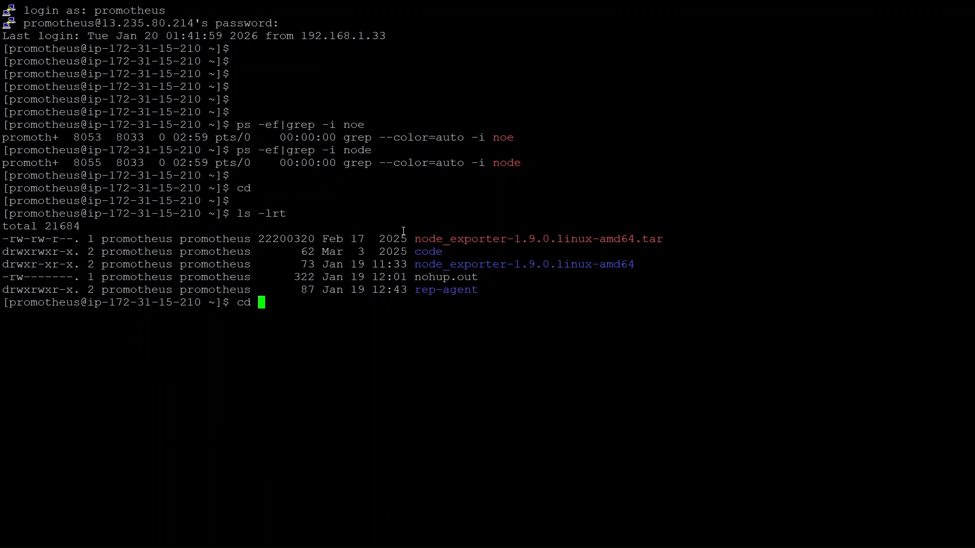
pyautogui.write('nod')
pyautogui.press('Tab')
pyautogui.press('Return')
pyautogui.press('Return')
pyautogui.write('ls -lrt')
# Step: Delete the old nohup.out file from the node_exporter directory
pyautogui.press('Return')
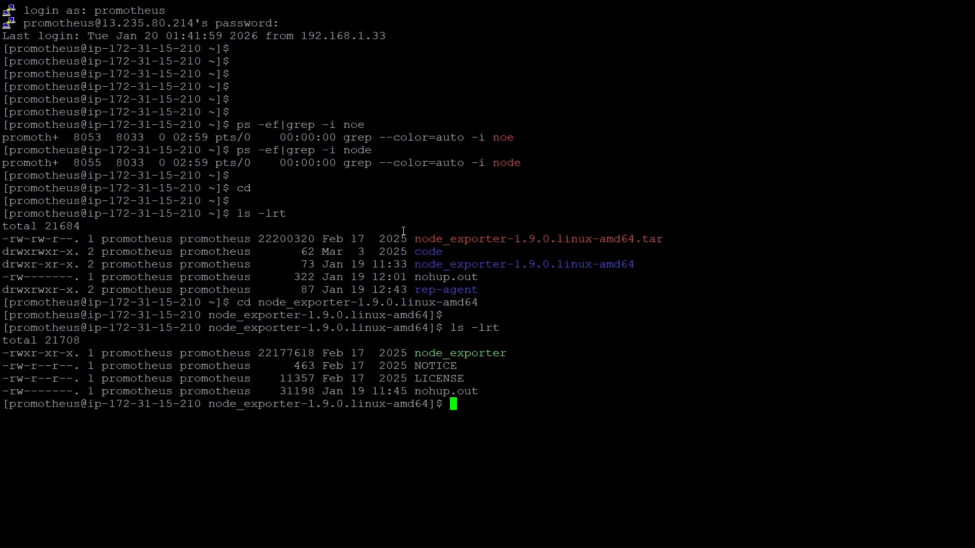
pyautogui.press('Return')
pyautogui.press('Return')
pyautogui.press('Return')
pyautogui.write('rm noh')
pyautogui.press('Tab')
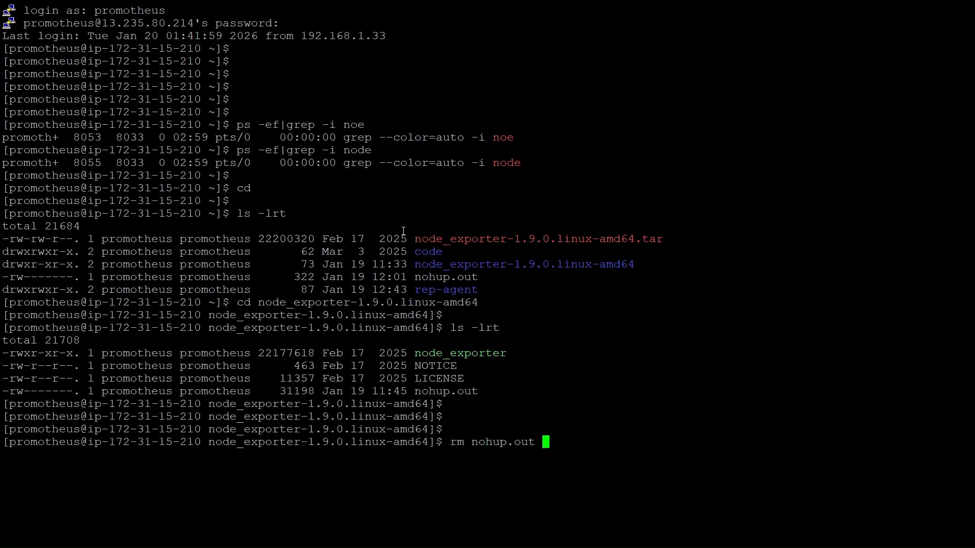
pyautogui.press('Return')
# Step: Start the node_exporter program from the current directory
pyautogui.press('Return')
pyautogui.write('no')
pyautogui.press('BackSpace')
pyautogui.press('BackSpace')
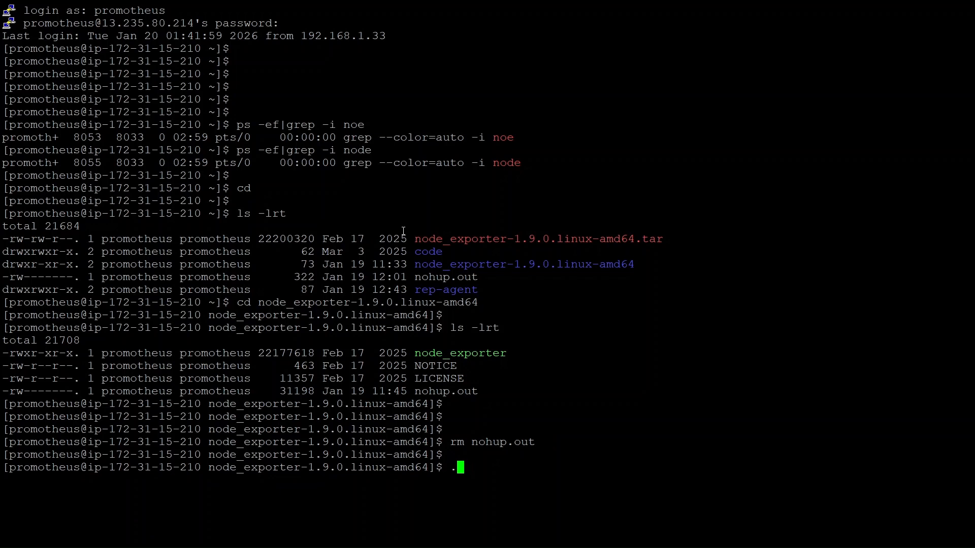
pyautogui.write('./no')
pyautogui.press('Tab')
pyautogui.press('Return')
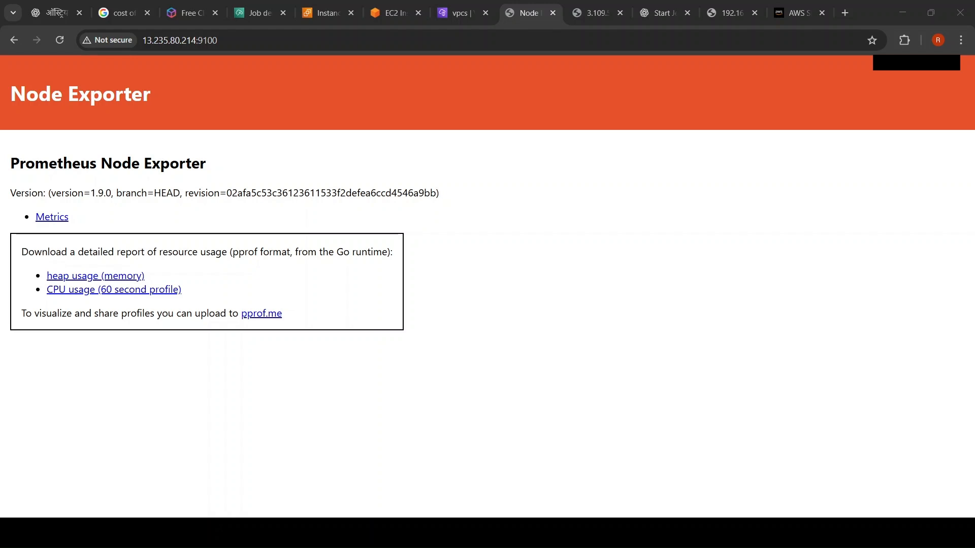
# Step: Compare the IP address of the Node Exporter page with the localhost.localdomain instance's public IPv4 address in EC2
pyautogui.click(178, 38)
pyautogui.moveTo(162, 42); pyautogui.dragTo(108, 40)
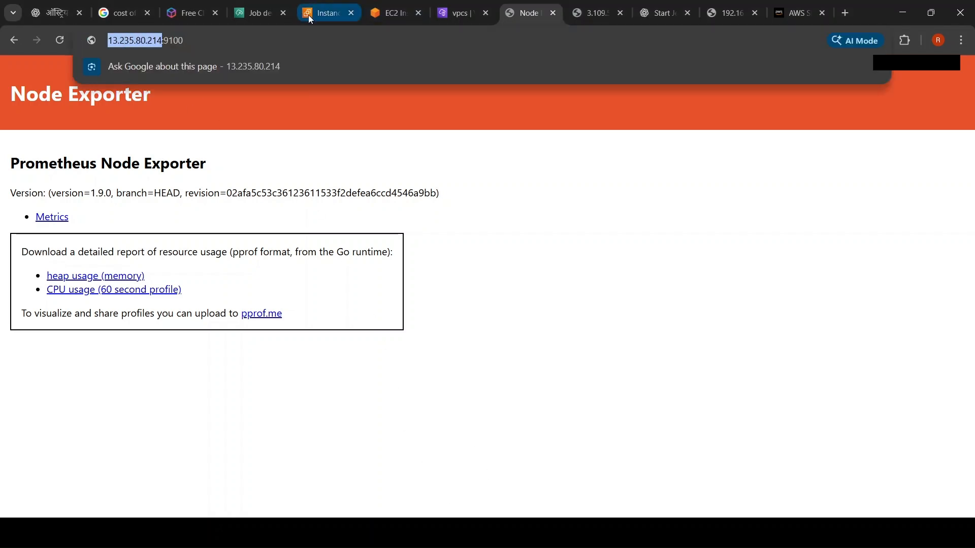
pyautogui.click(320, 13)
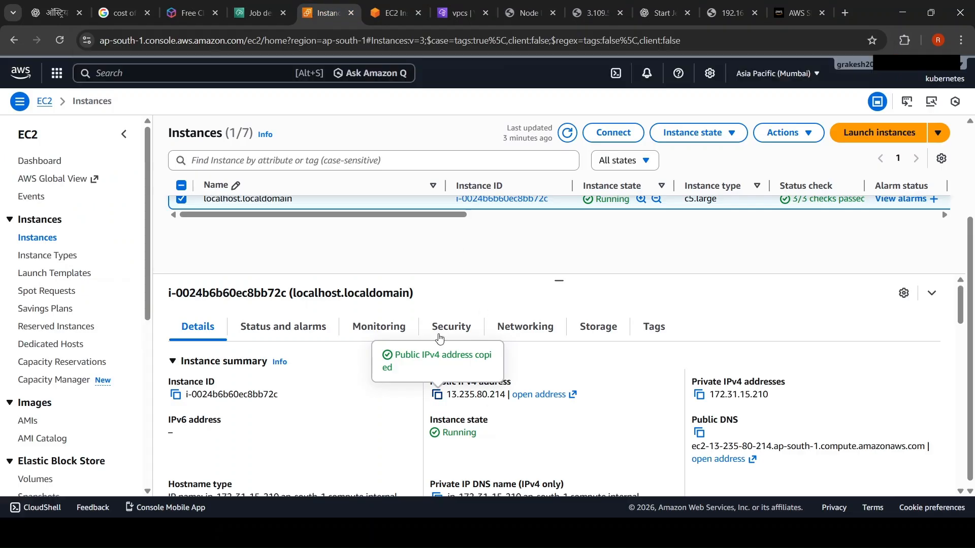
# Step: Open the active source servers in Application Migration Service and expand the migration metrics
pyautogui.click(456, 15)
pyautogui.click(239, 15)
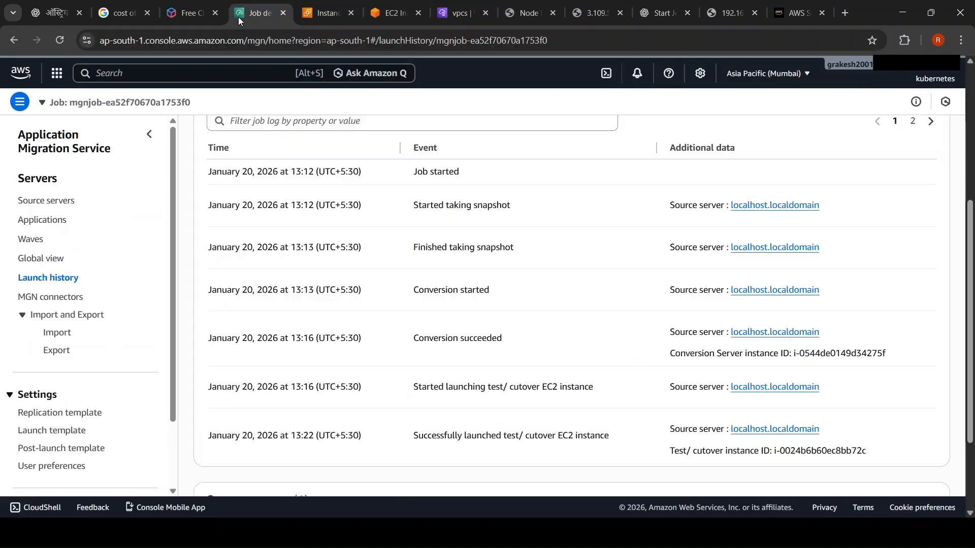
pyautogui.click(47, 201)
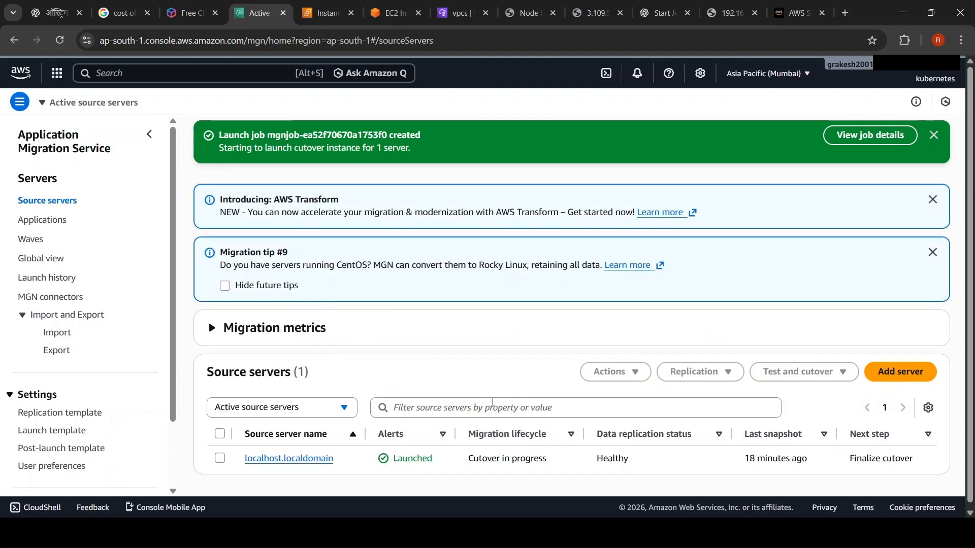
pyautogui.click(291, 327)
# Step: Examine the localhost.localdomain source server's migration lifecycle, data replication status, last snapshot and next step
pyautogui.scroll(-10, 495, 414)
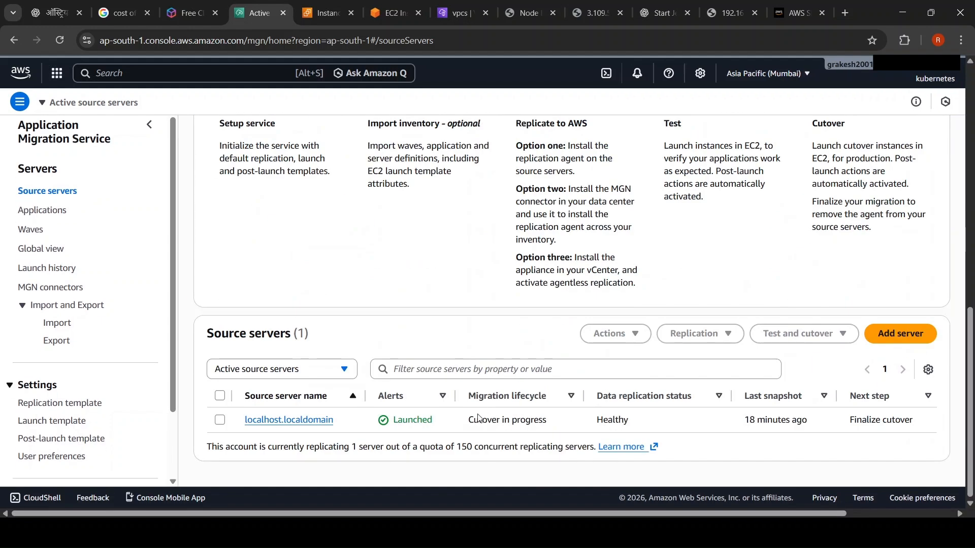
pyautogui.doubleClick(532, 420)
pyautogui.doubleClick(612, 420)
pyautogui.click(785, 419)
pyautogui.doubleClick(786, 419)
pyautogui.click(887, 417)
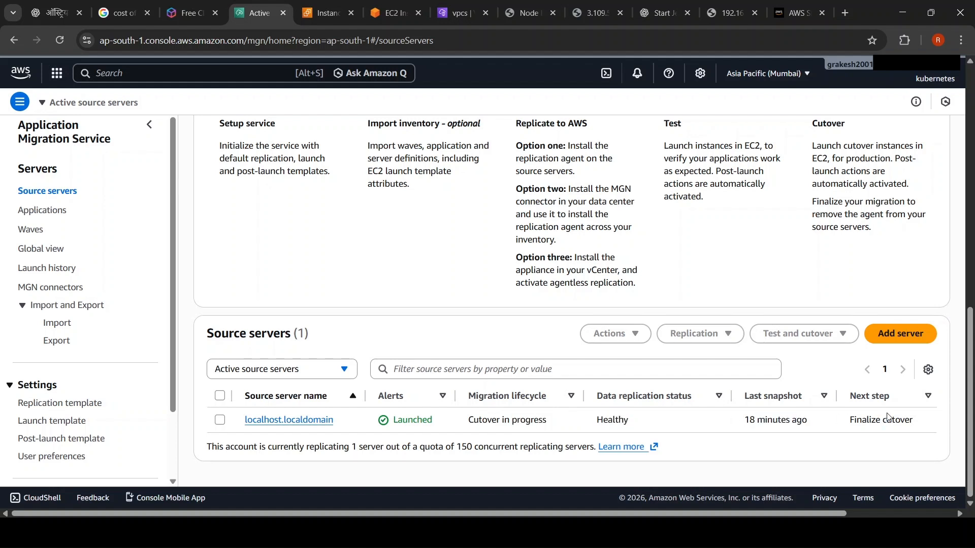